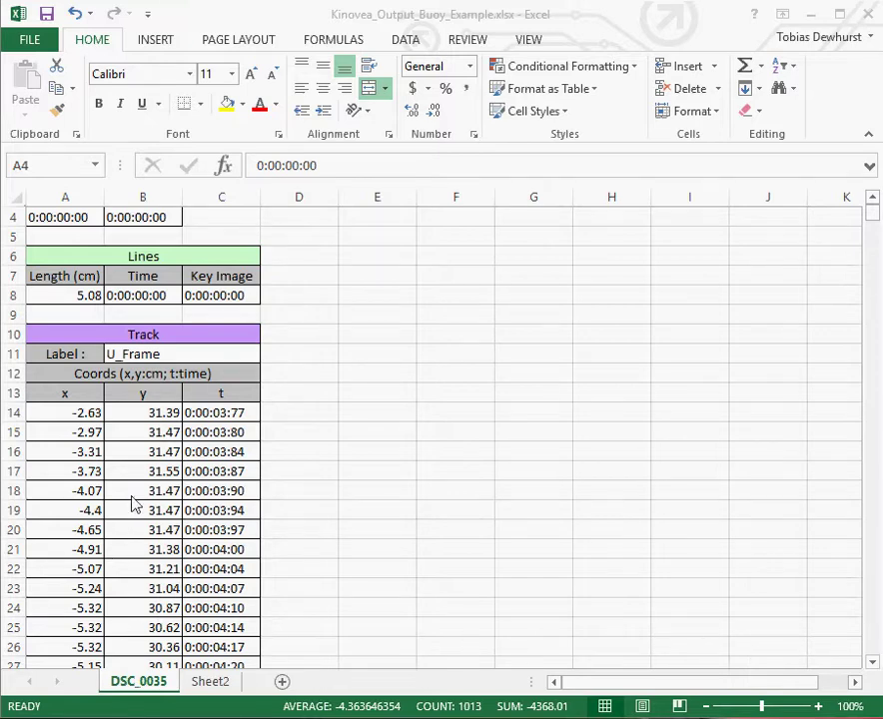
Review the x, y and t column headings of the Kinovea tracking data
scroll(133, 505, up, 1)
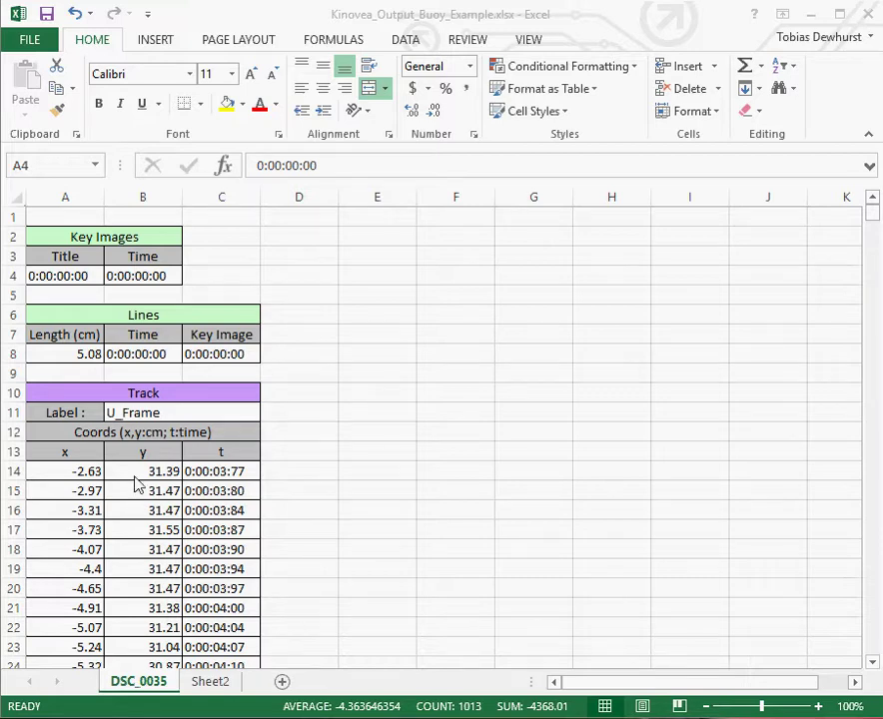
key(ctrl+space)
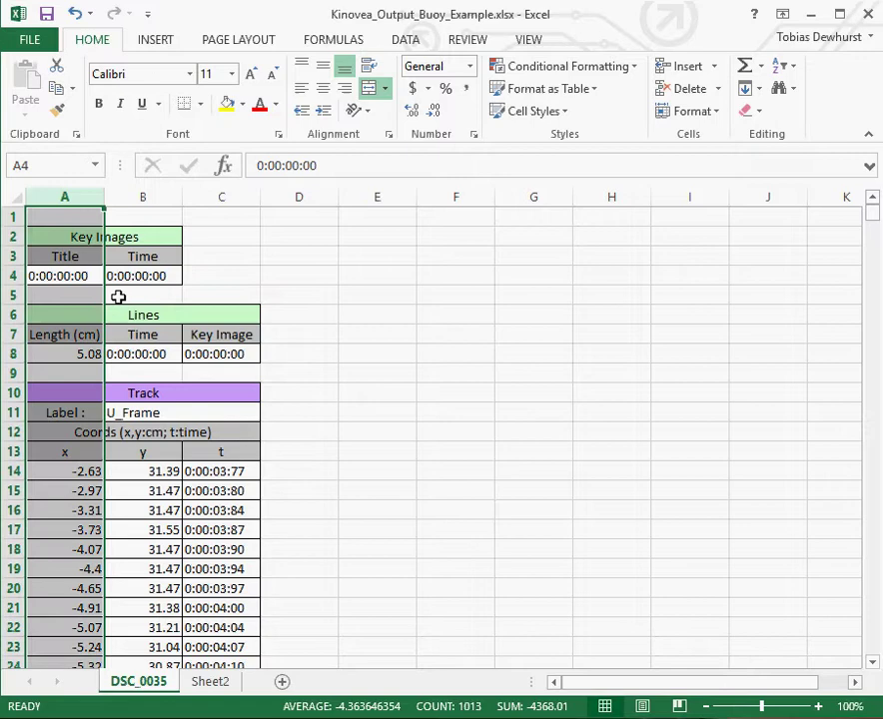
click(118, 297)
scroll(116, 310, down, 1)
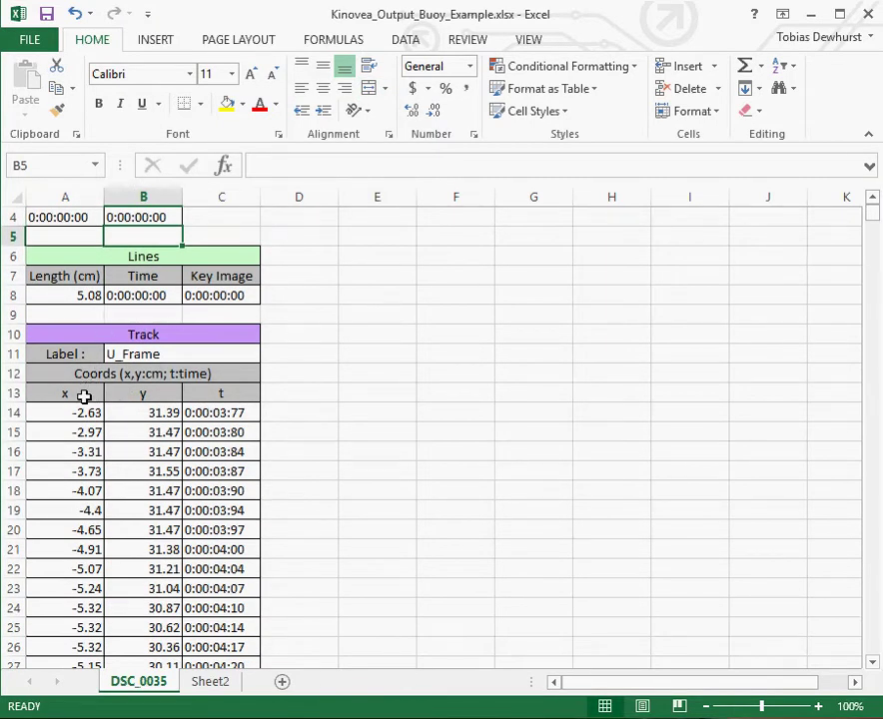
click(84, 396)
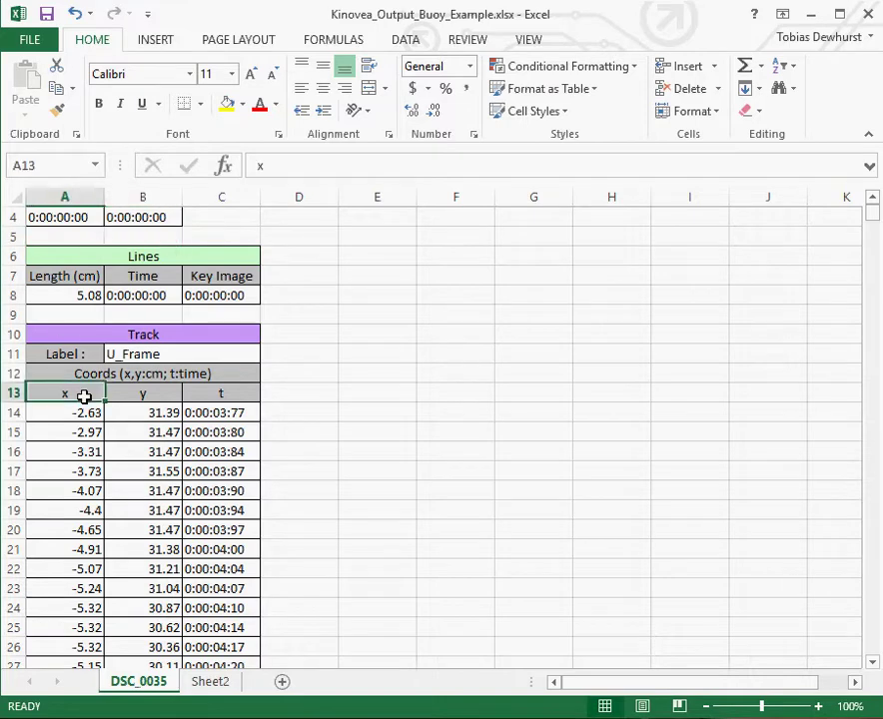
click(133, 396)
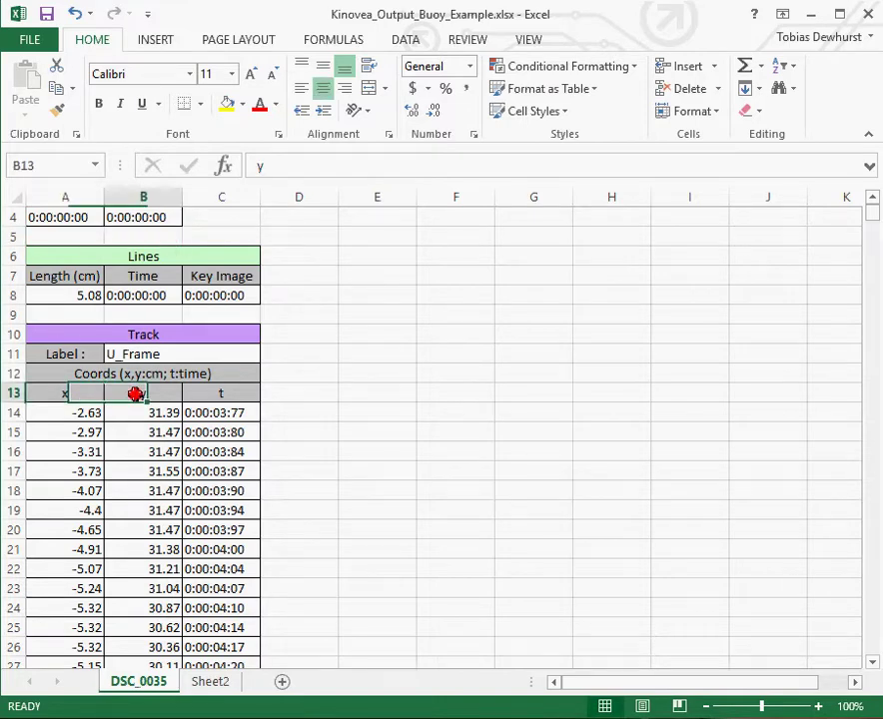
click(213, 392)
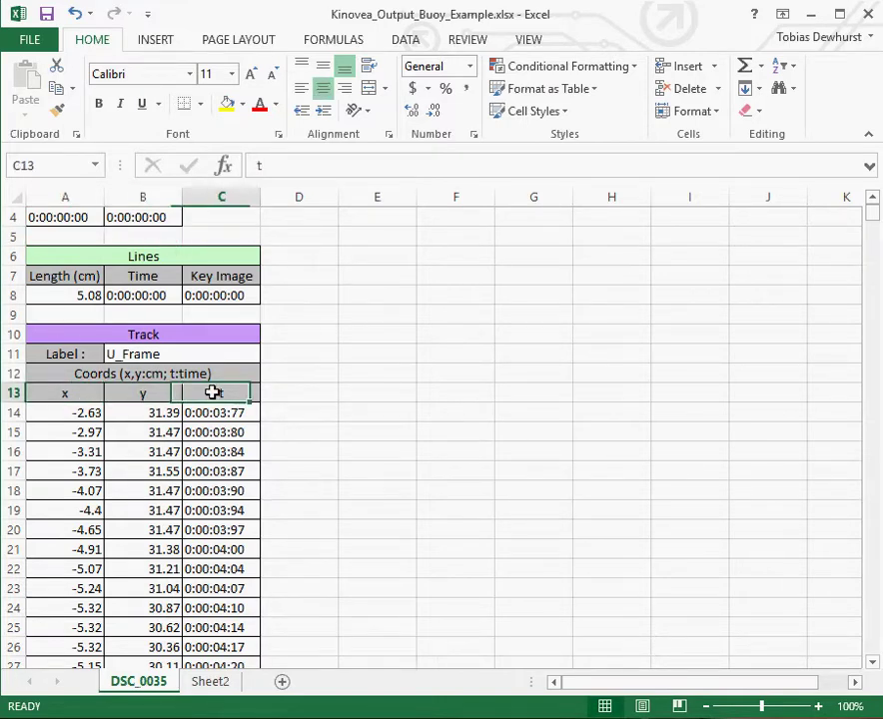
Check the t time values starting at 0:00:03:77, then insert a blank column A
click(213, 414)
click(209, 435)
click(204, 454)
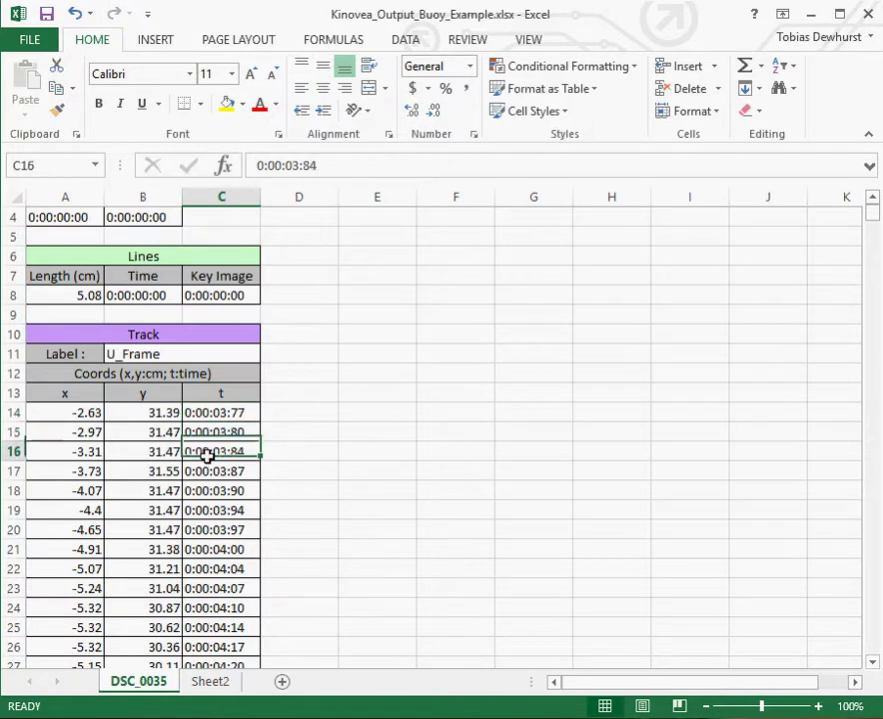
click(248, 411)
click(252, 430)
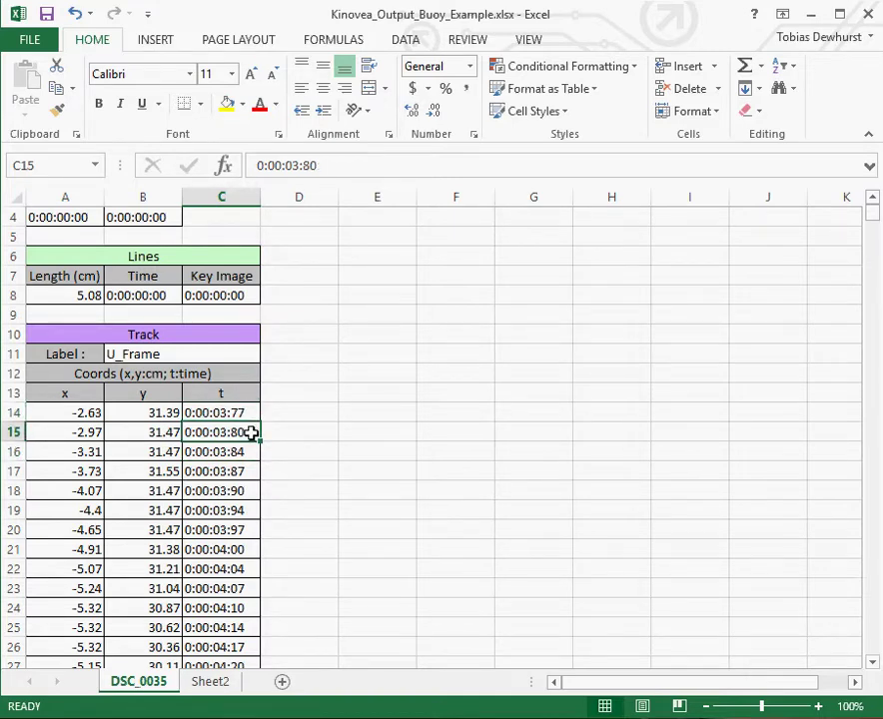
click(246, 452)
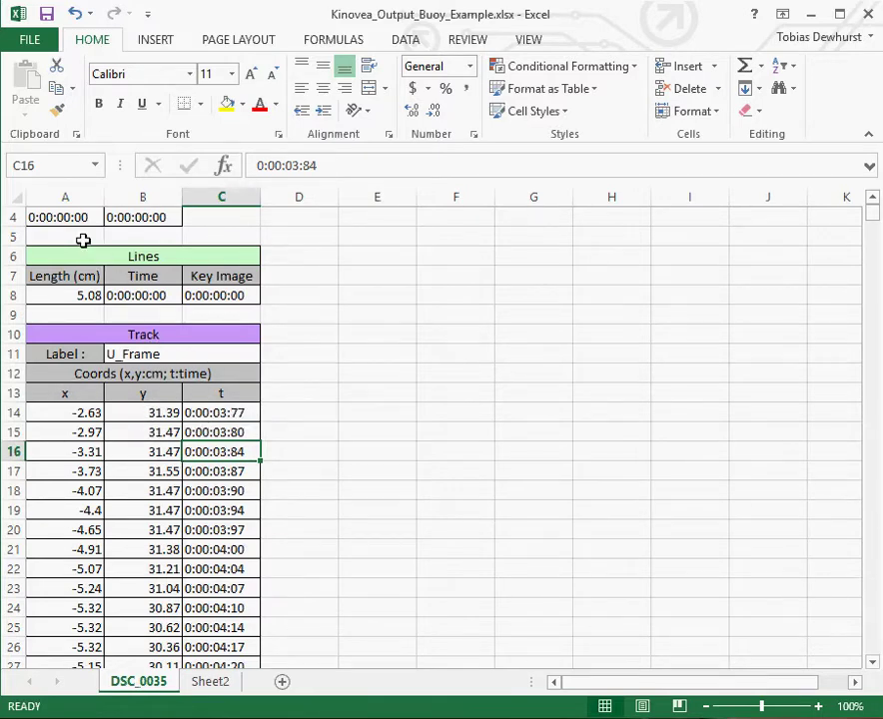
right_click(55, 193)
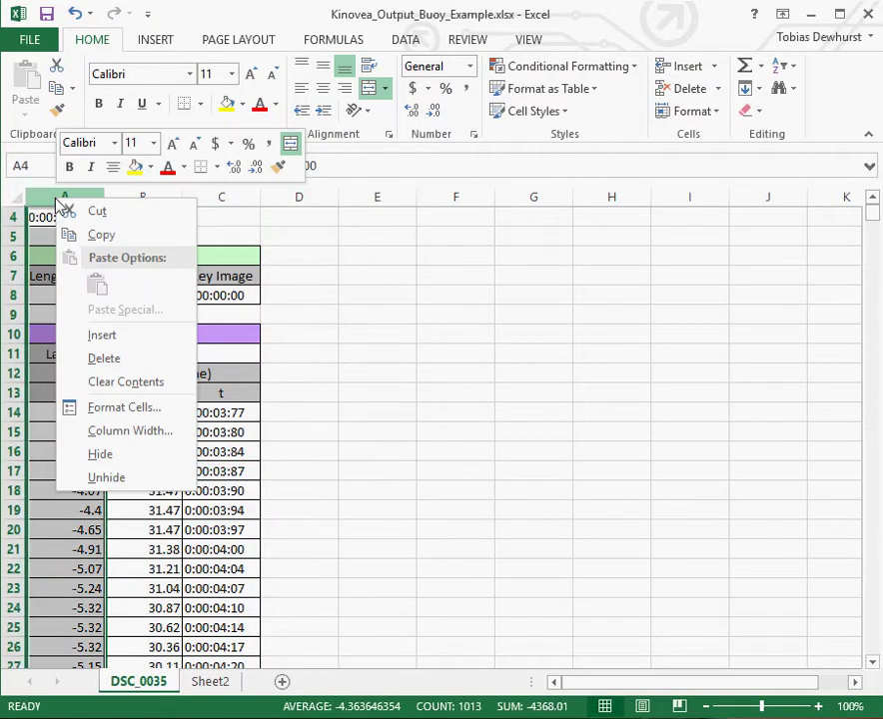
click(104, 336)
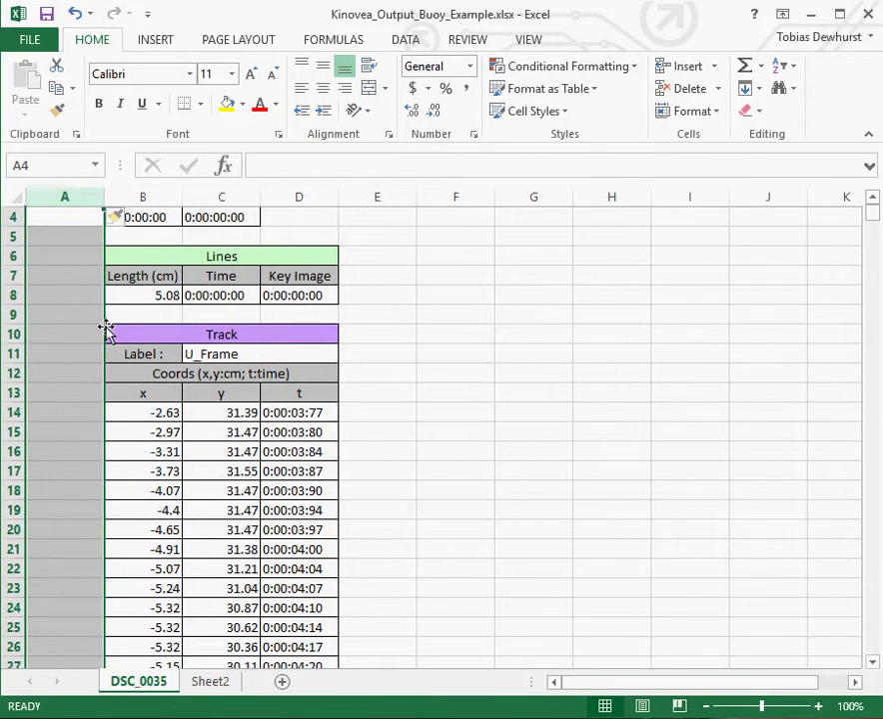
Enter the heading 'Time, s' in A13 and 0 as the first time value in A14
click(71, 392)
text(T)
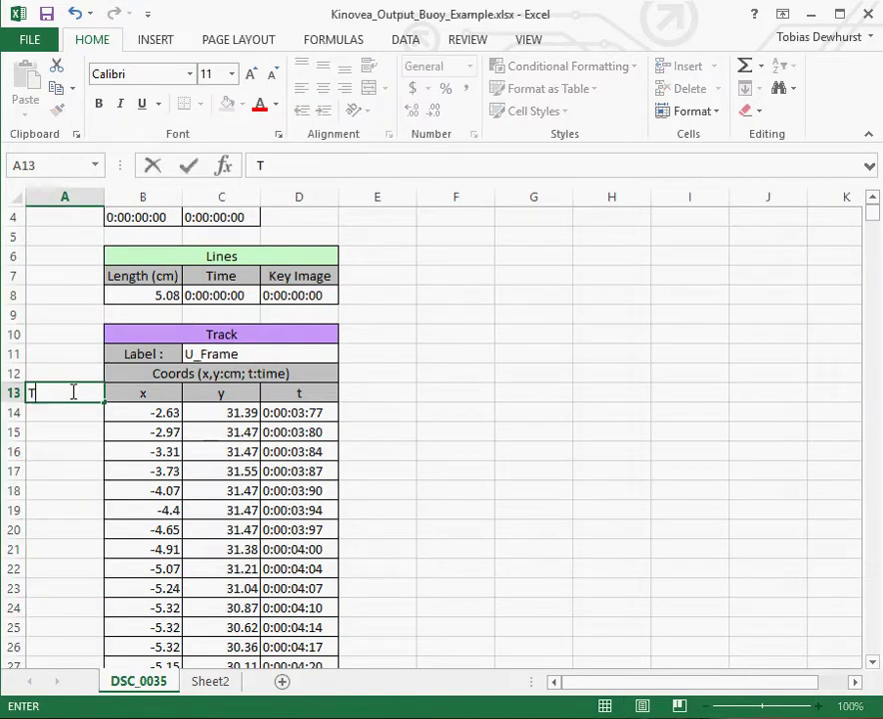
text(ime, s)
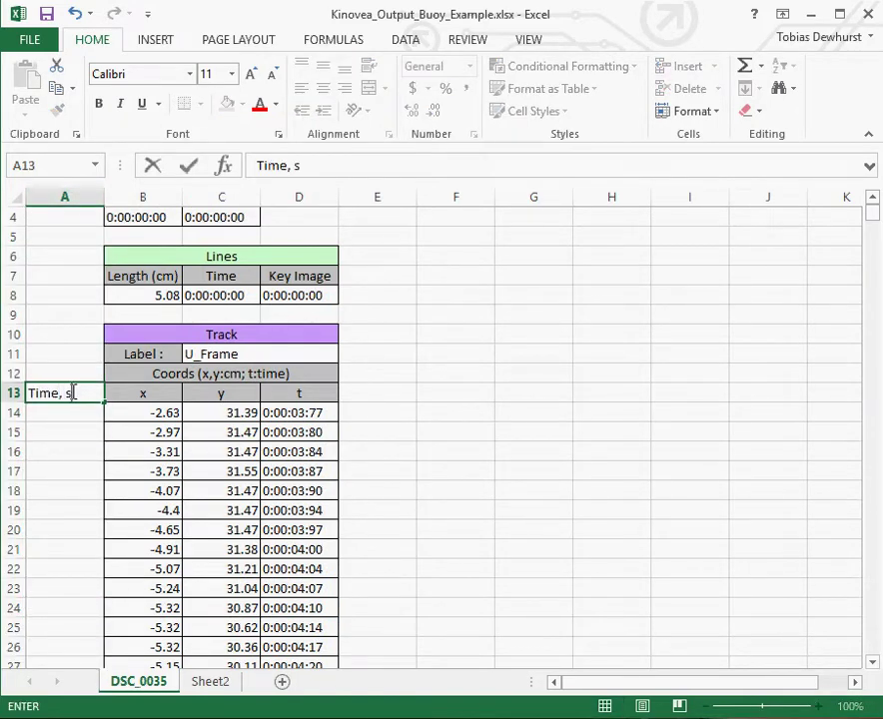
key(Return)
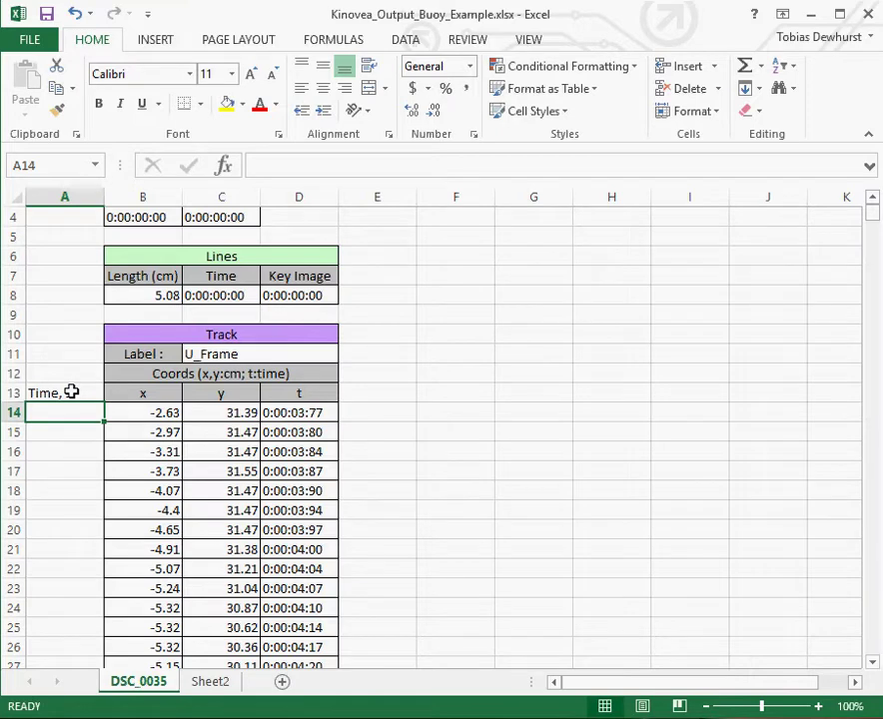
text(0:00:03:77ime, s)
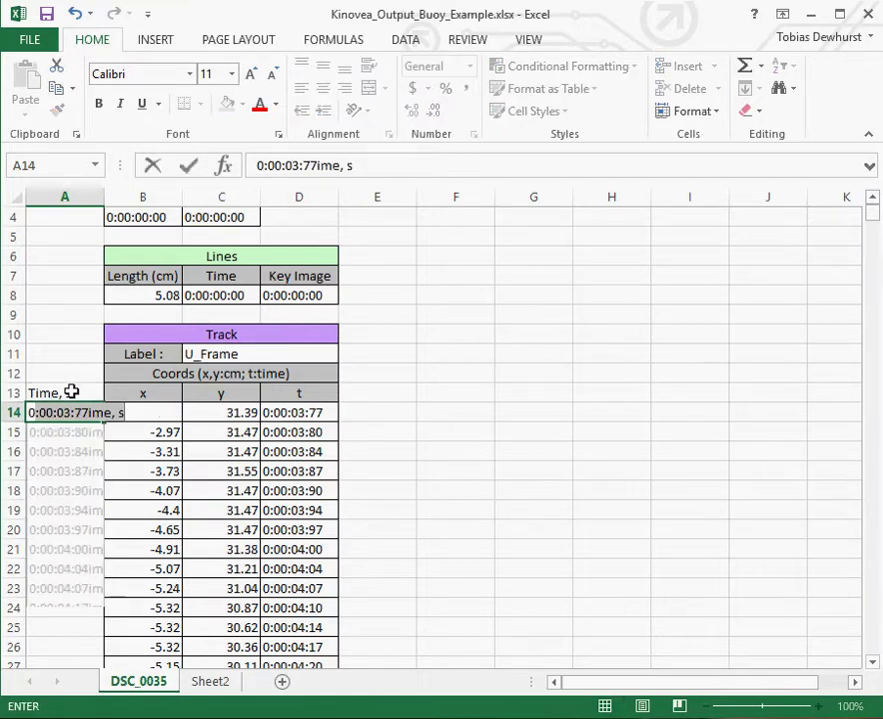
key(Escape)
text(0)
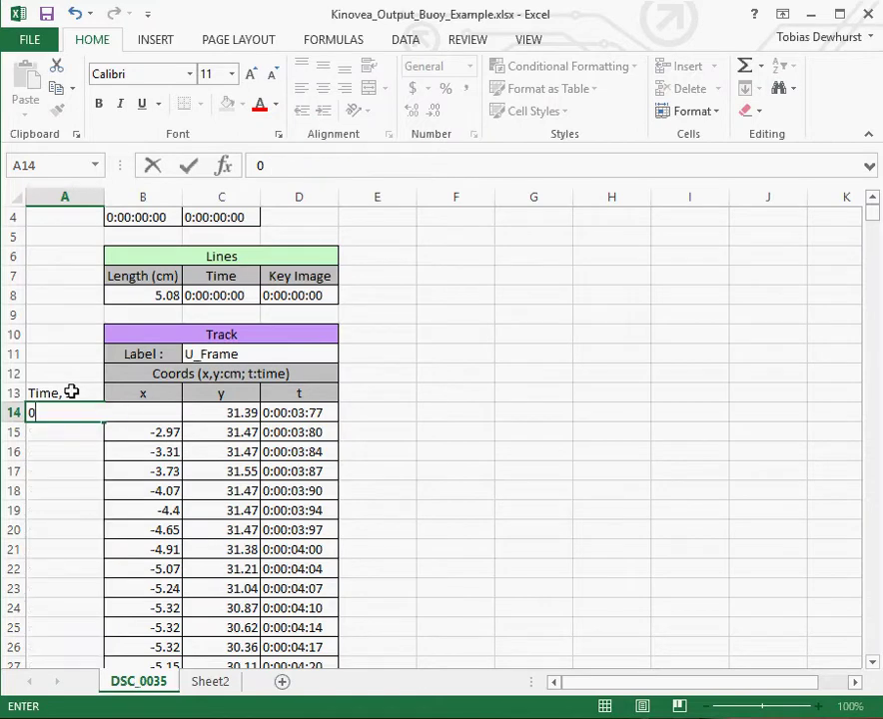
key(Return)
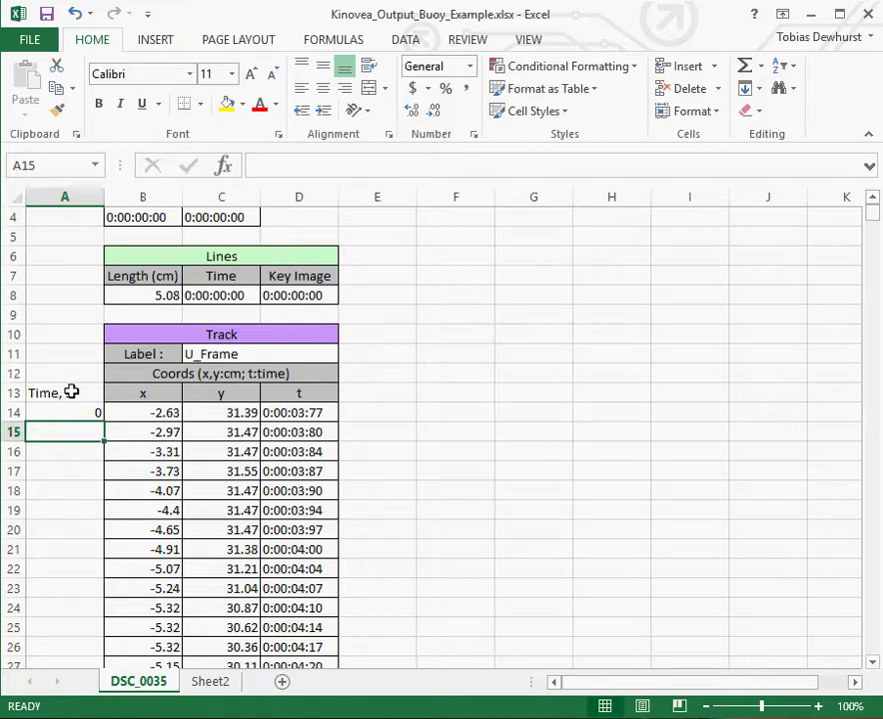
click(279, 410)
click(274, 437)
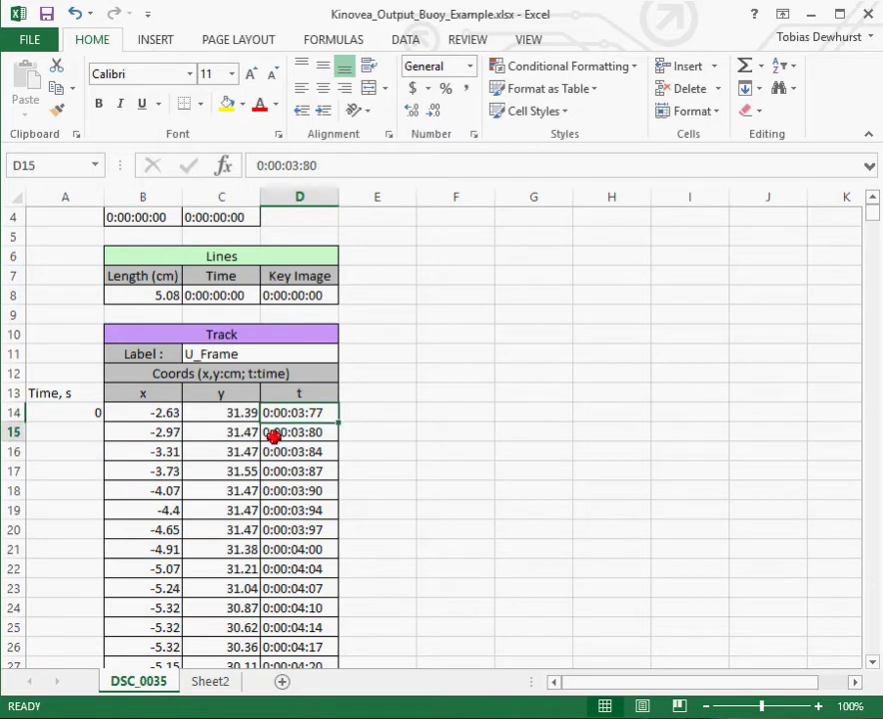
click(275, 452)
click(271, 471)
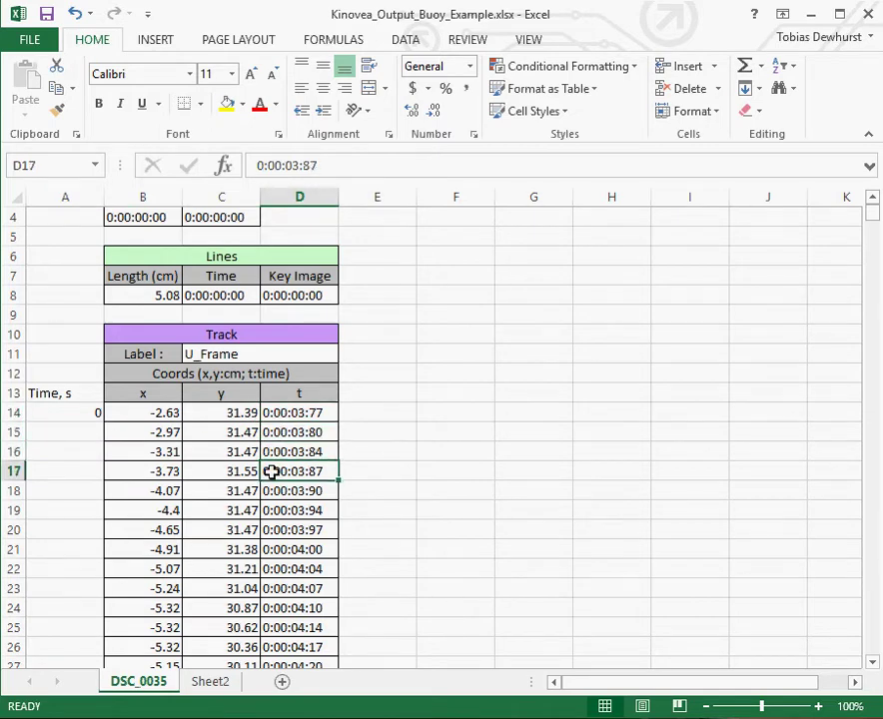
click(74, 438)
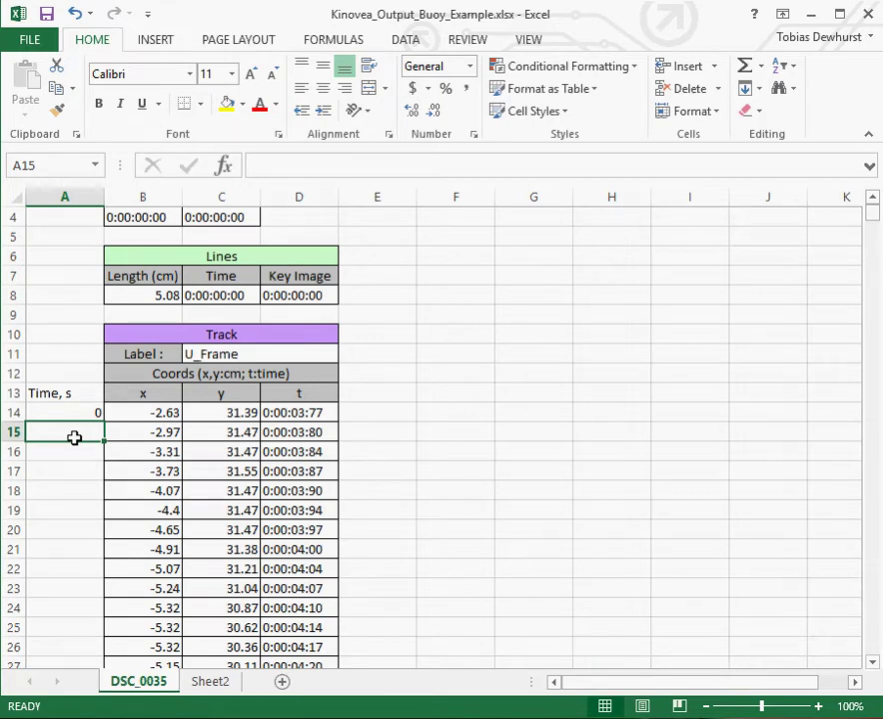
Enter =A14+1/30 in A15 and fill the time series down the column
text(=)
key(Up)
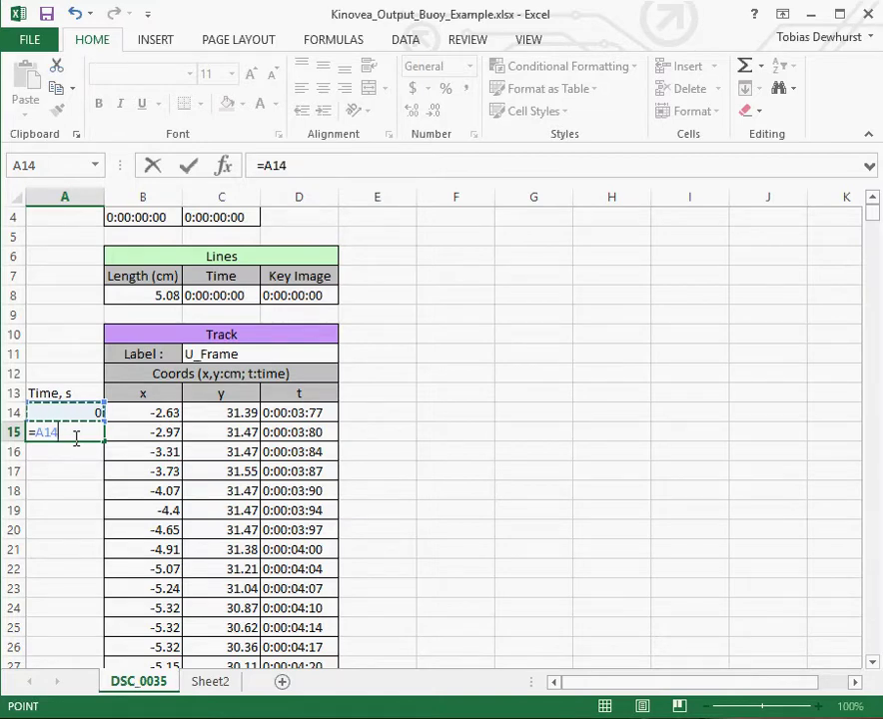
text(+1/30)
key(Return)
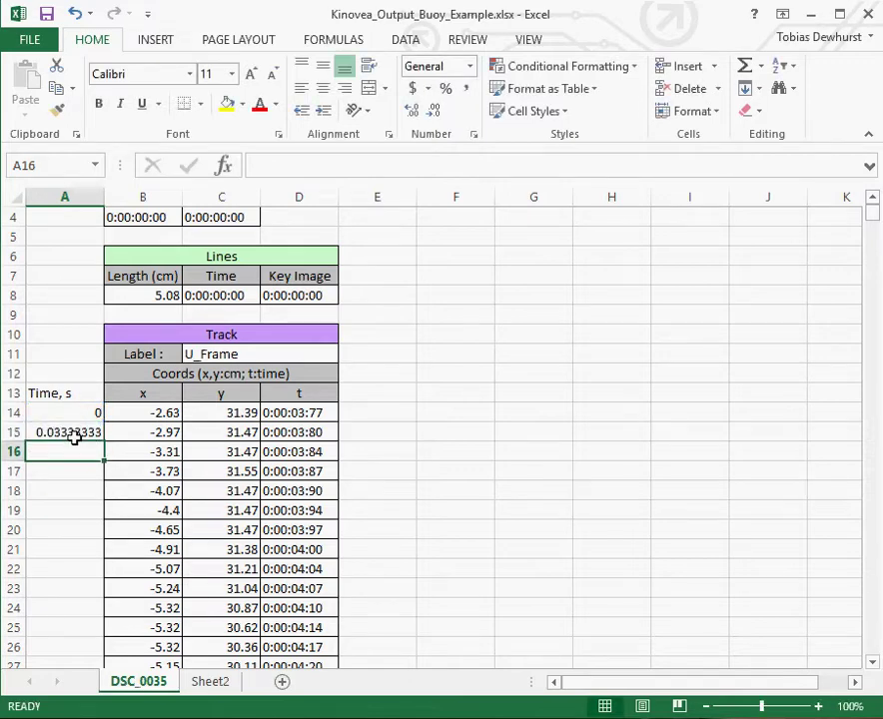
click(75, 434)
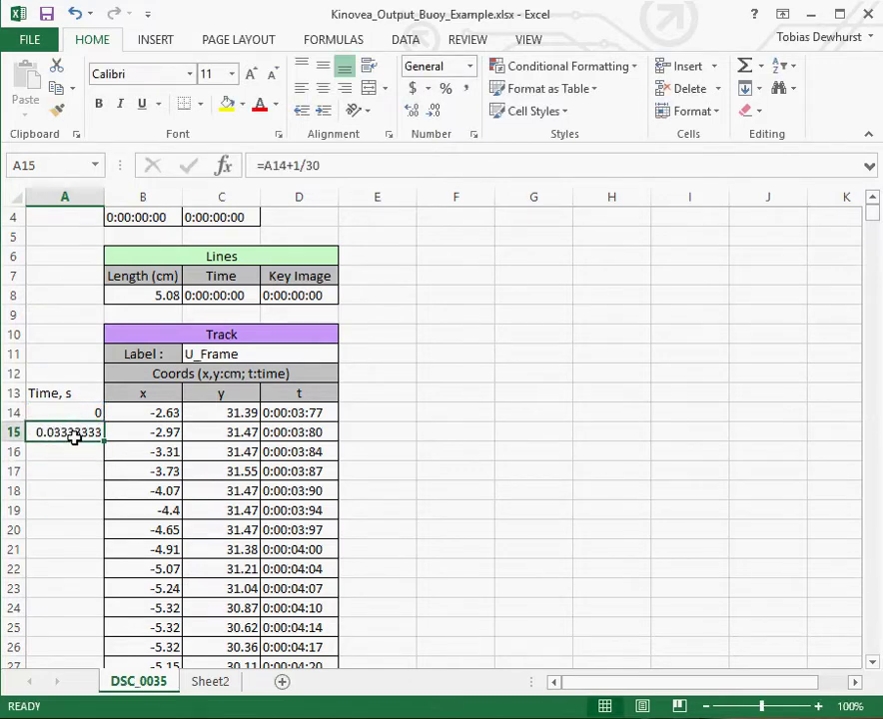
scroll(75, 436, down, 3)
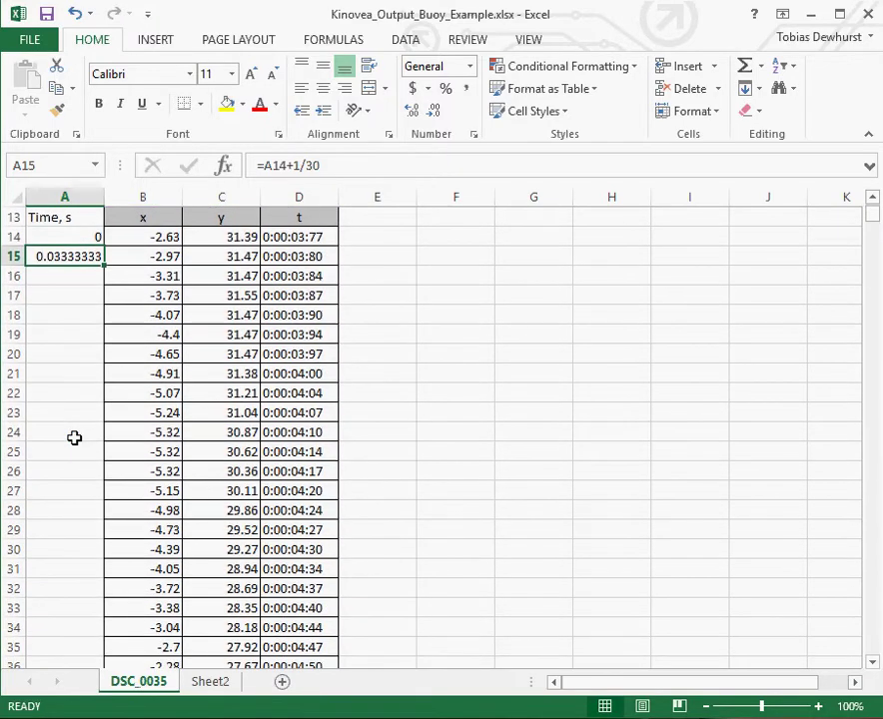
scroll(75, 436, up, 2)
scroll(74, 438, up, 1)
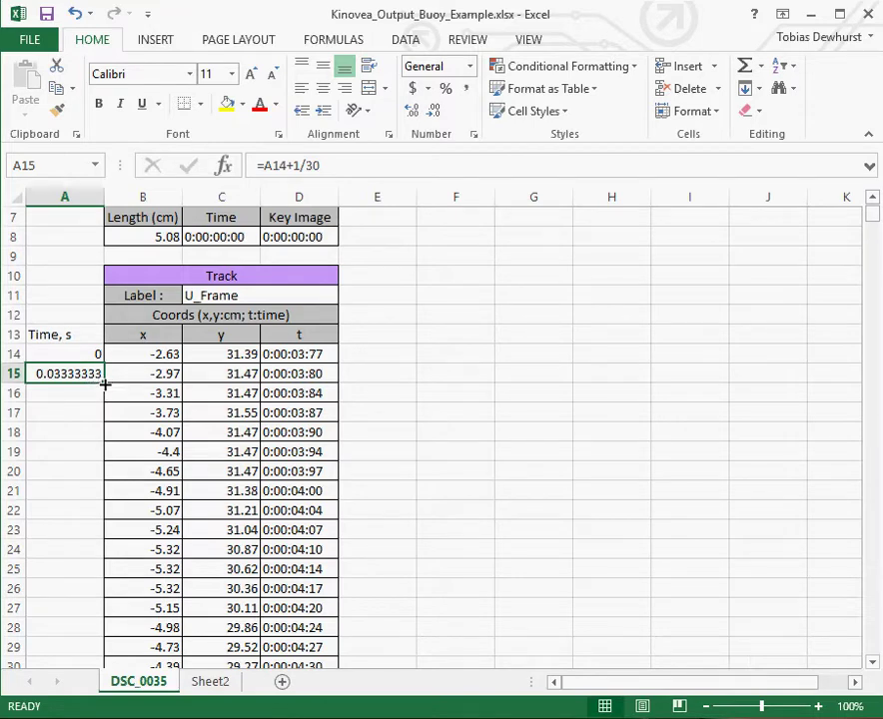
double_click(105, 383)
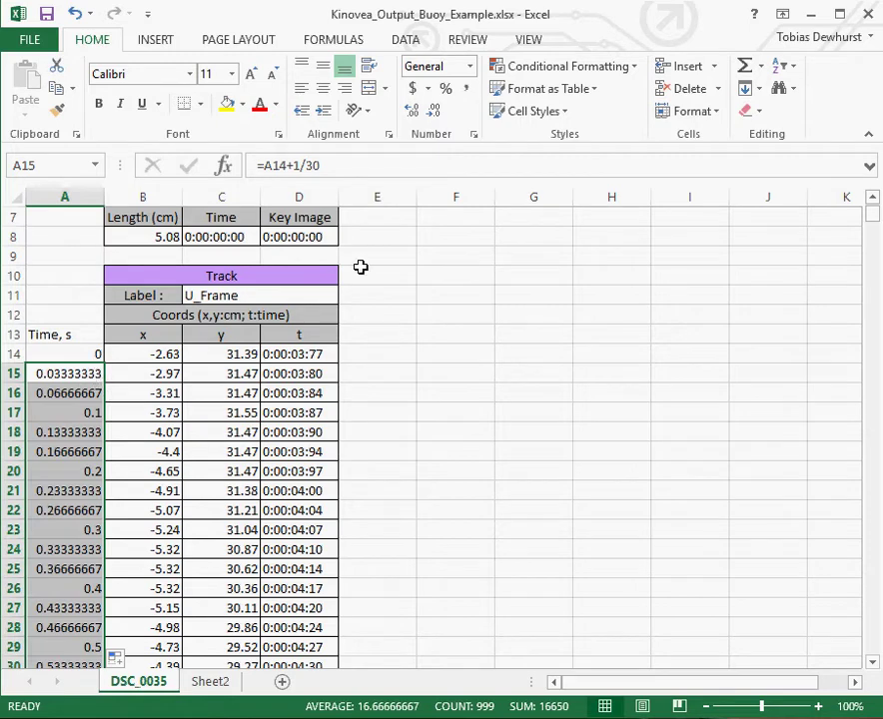
Reduce the time values to three decimals and narrow column A to fit
click(437, 112)
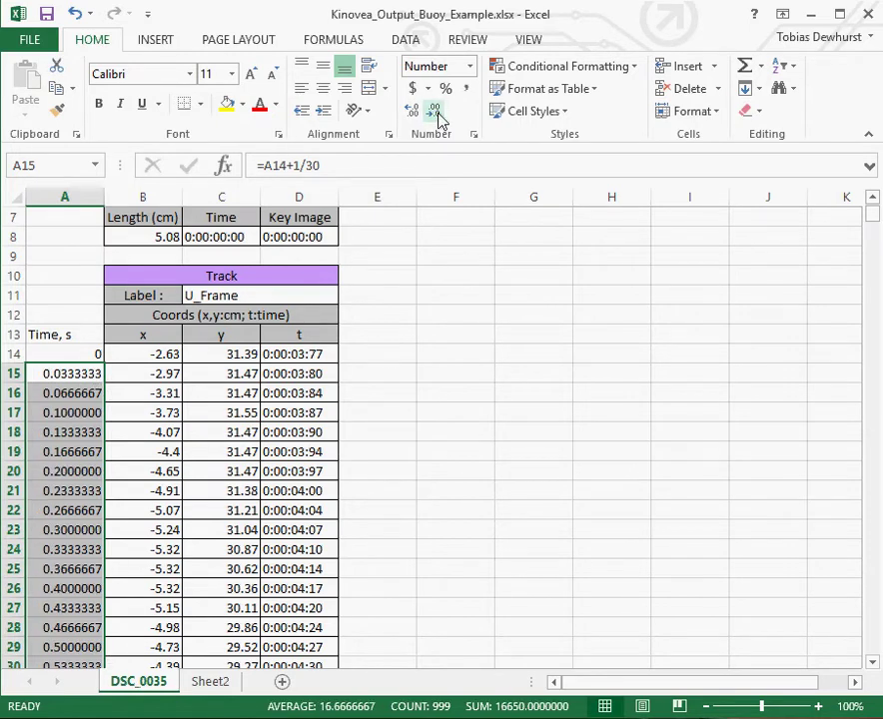
click(437, 112)
click(436, 112)
click(436, 112)
click(437, 112)
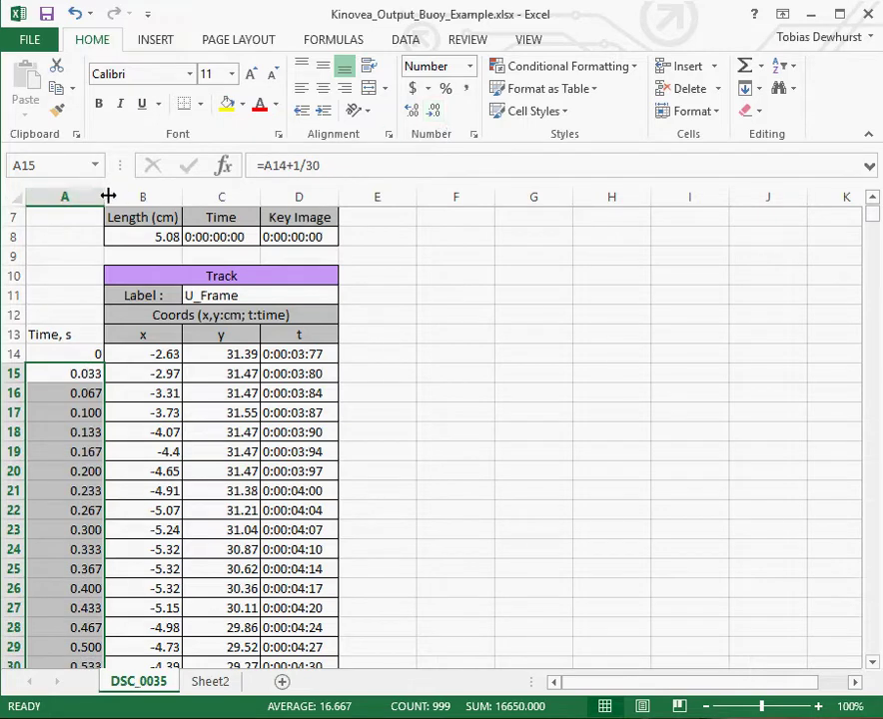
drag(103, 196, 97, 197)
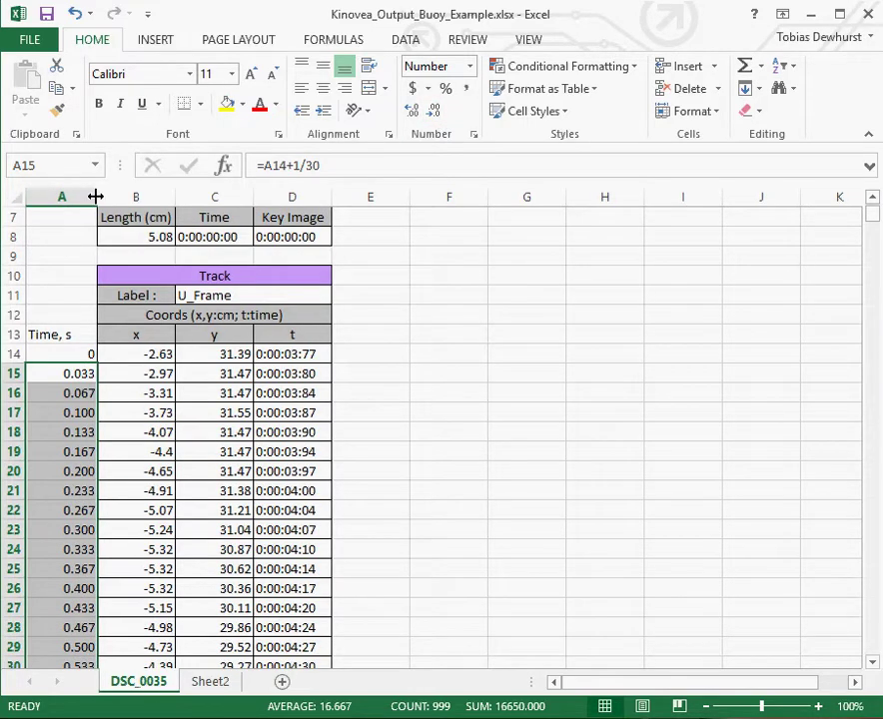
Select A13:C1013 spanning the Time, s, x and y columns, then scroll back up
click(80, 335)
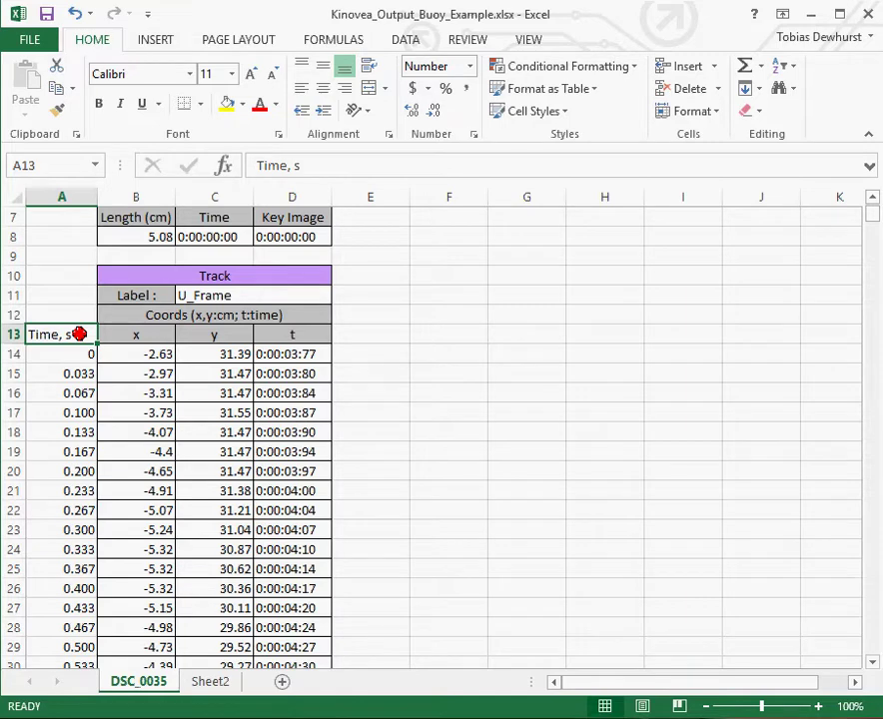
drag(80, 334, 218, 333)
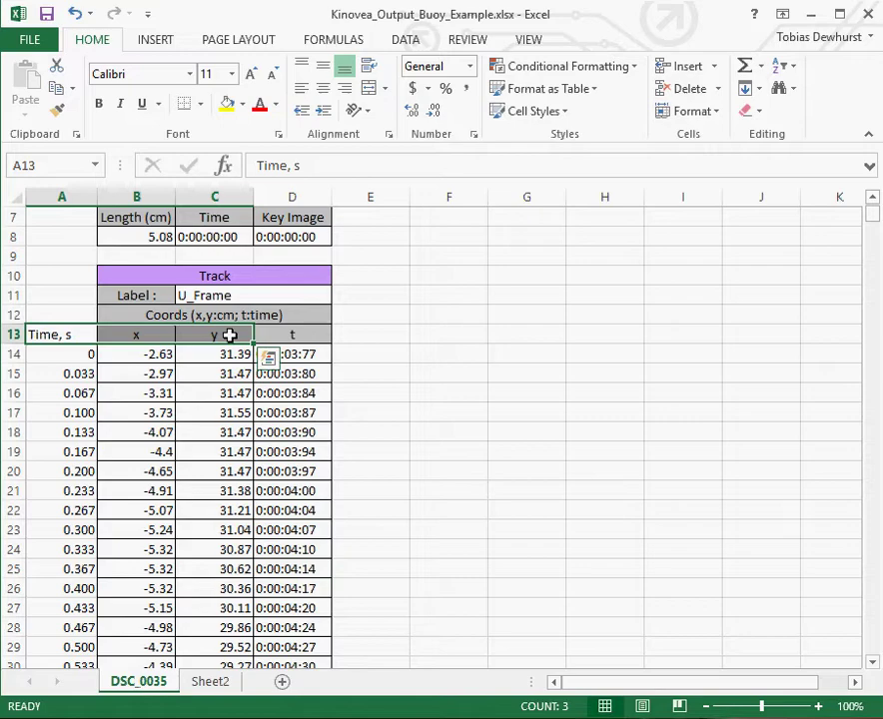
key(ctrl+shift+Down)
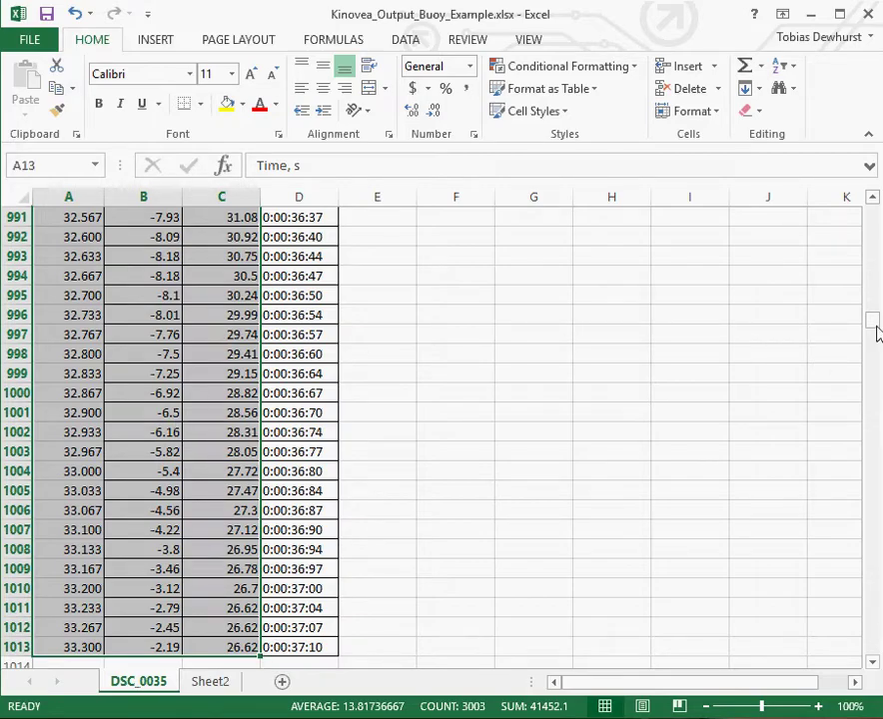
drag(873, 322, 873, 207)
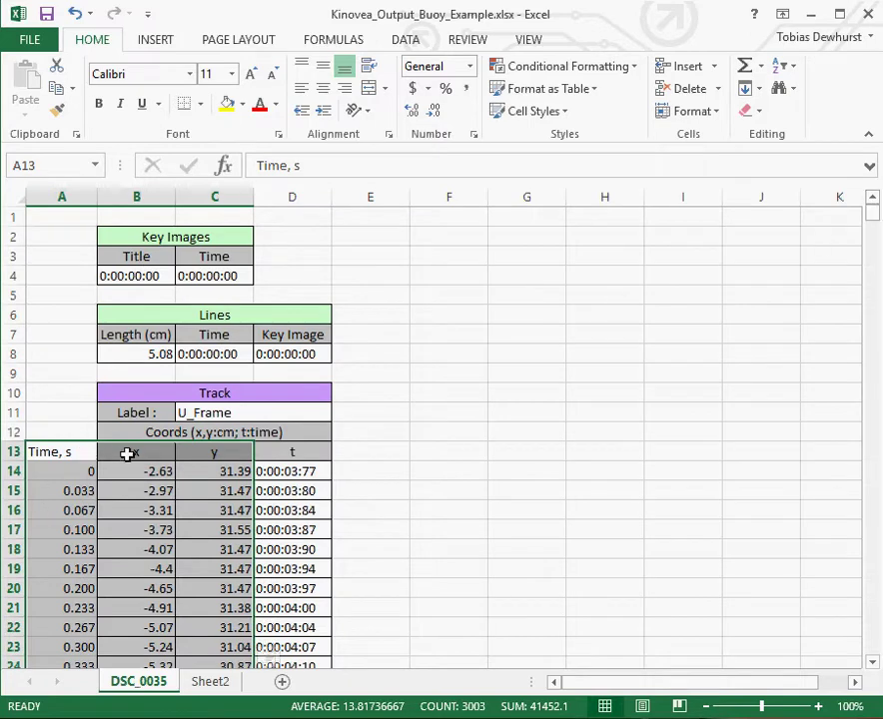
Insert a Scatter with Smooth Lines and Markers chart and move it over columns E–J
click(152, 41)
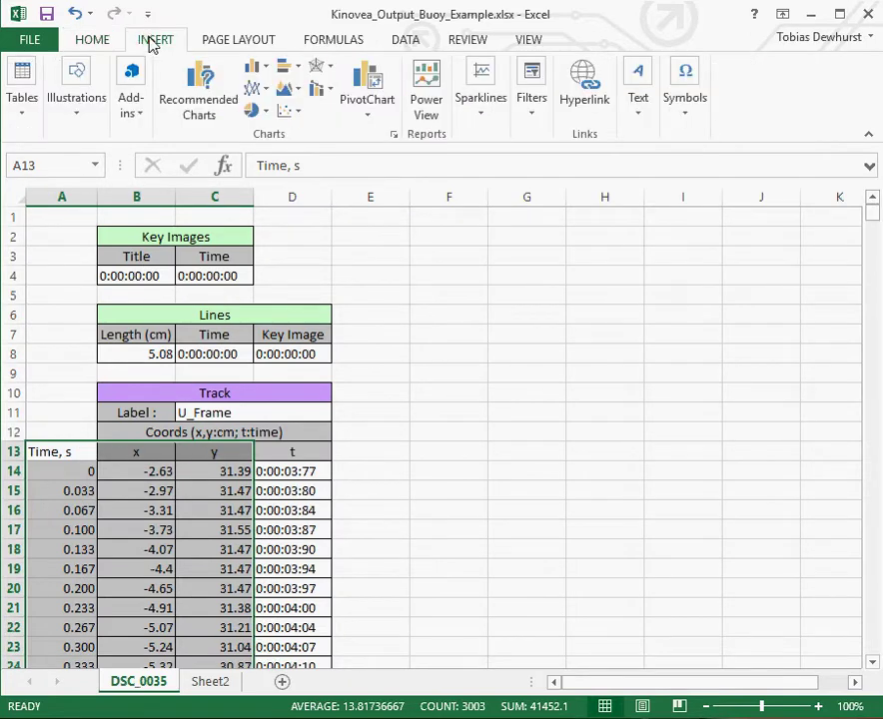
click(297, 111)
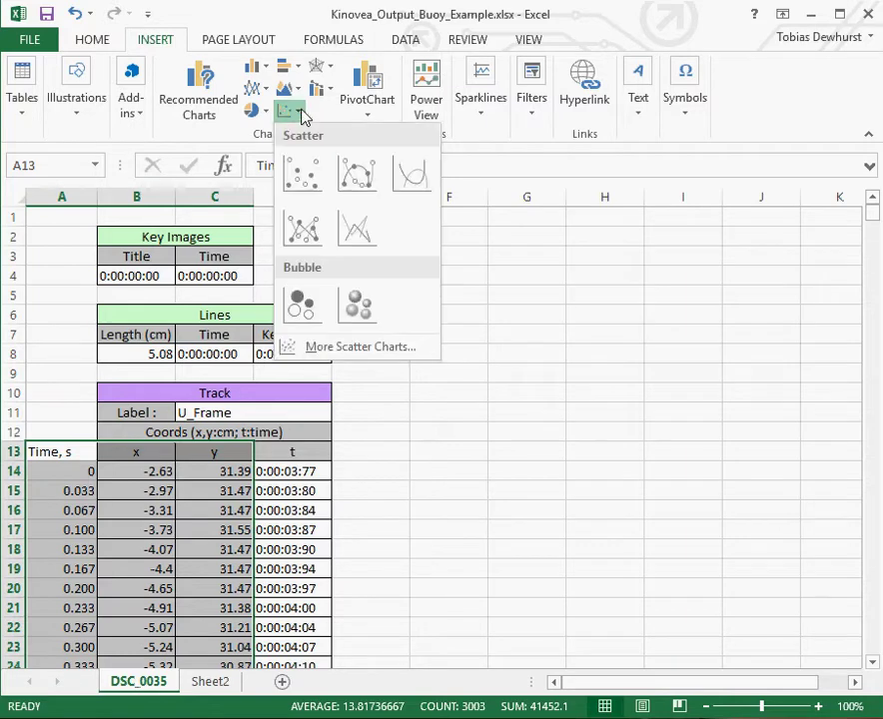
click(360, 176)
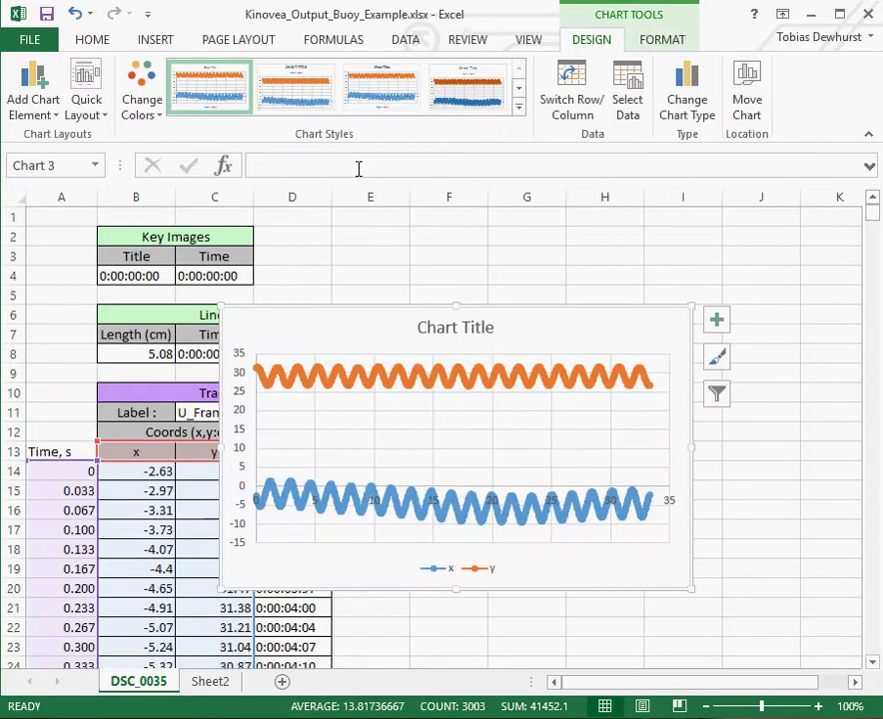
drag(402, 312, 544, 306)
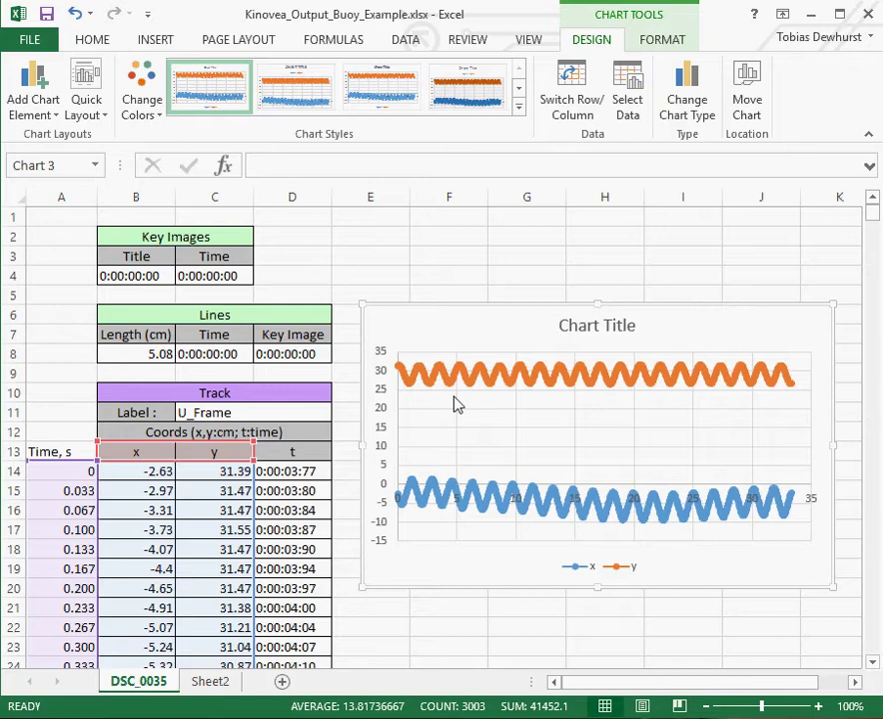
Uncheck the x series in Select Data so the chart shows only y versus time
right_click(552, 428)
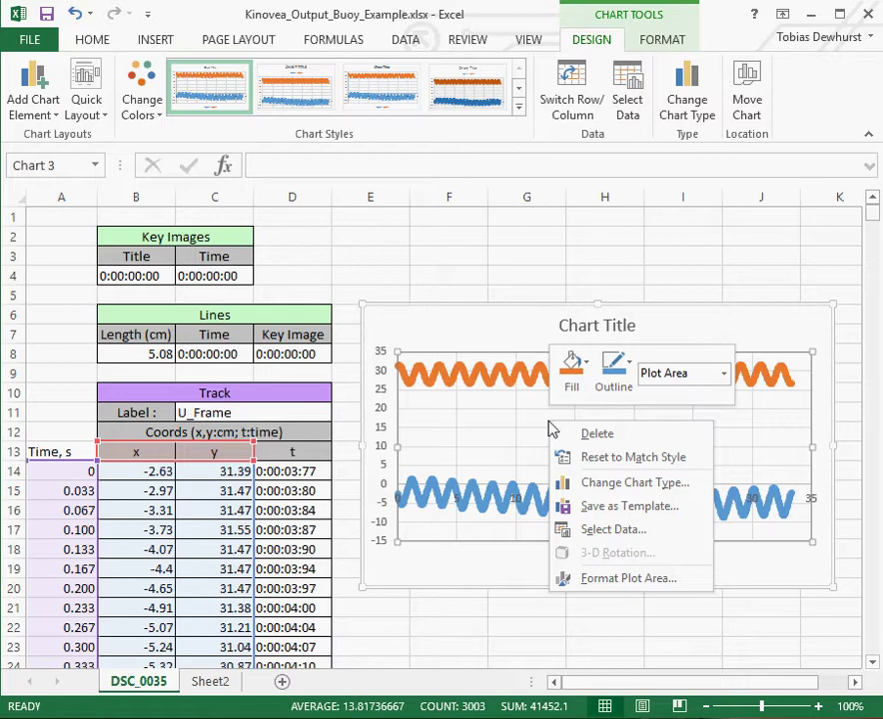
click(604, 530)
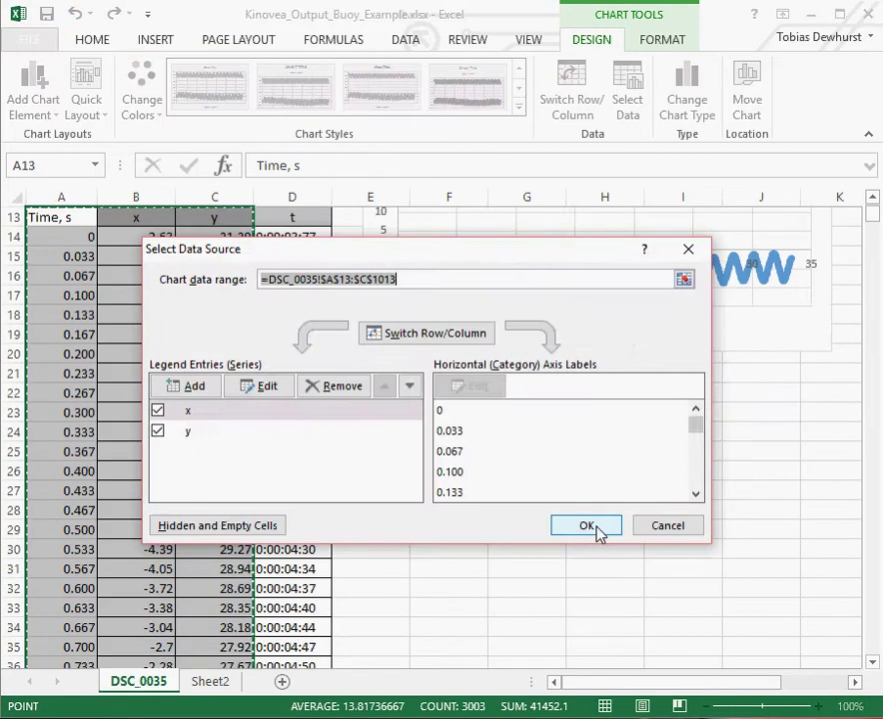
click(193, 441)
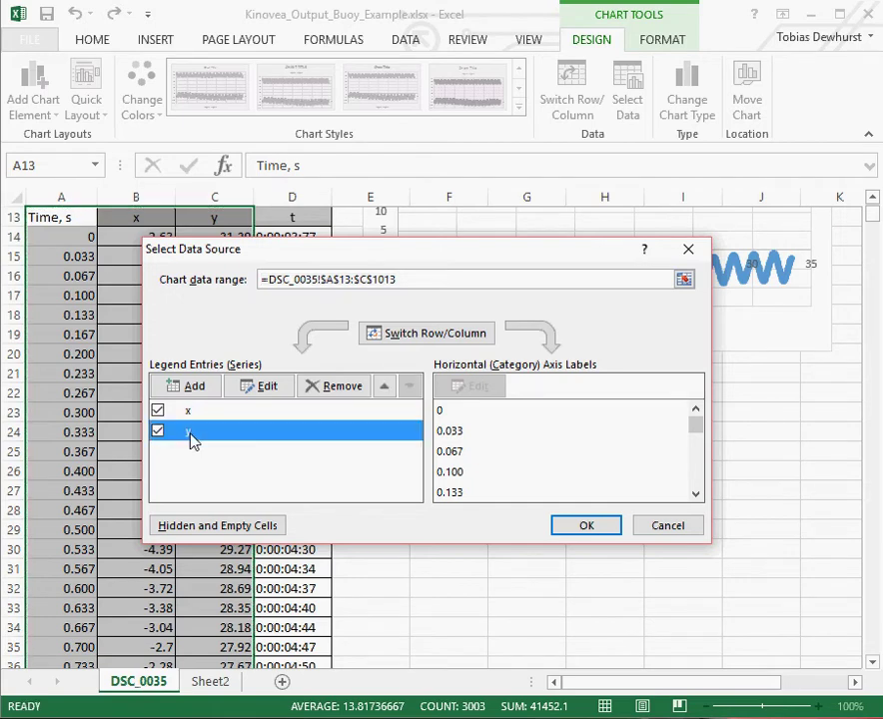
click(196, 413)
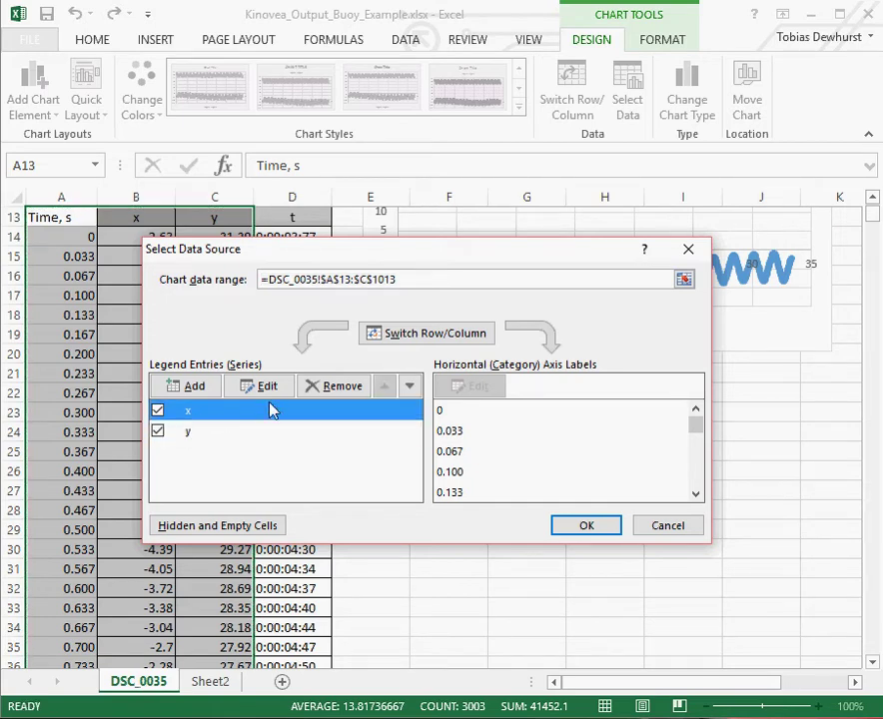
click(162, 412)
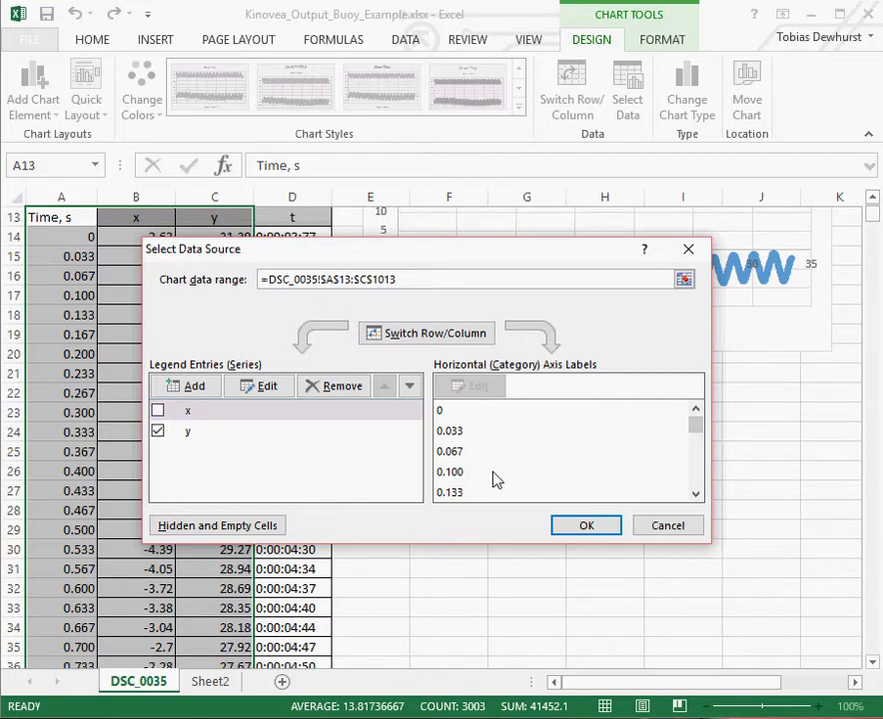
click(585, 529)
scroll(573, 526, up, 4)
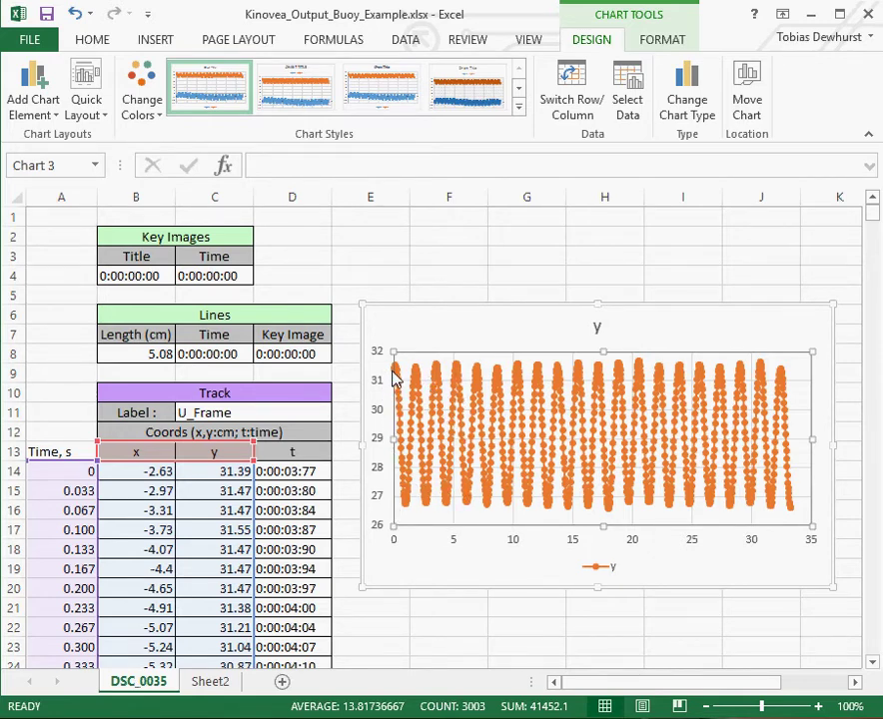
mouse_move(399, 376)
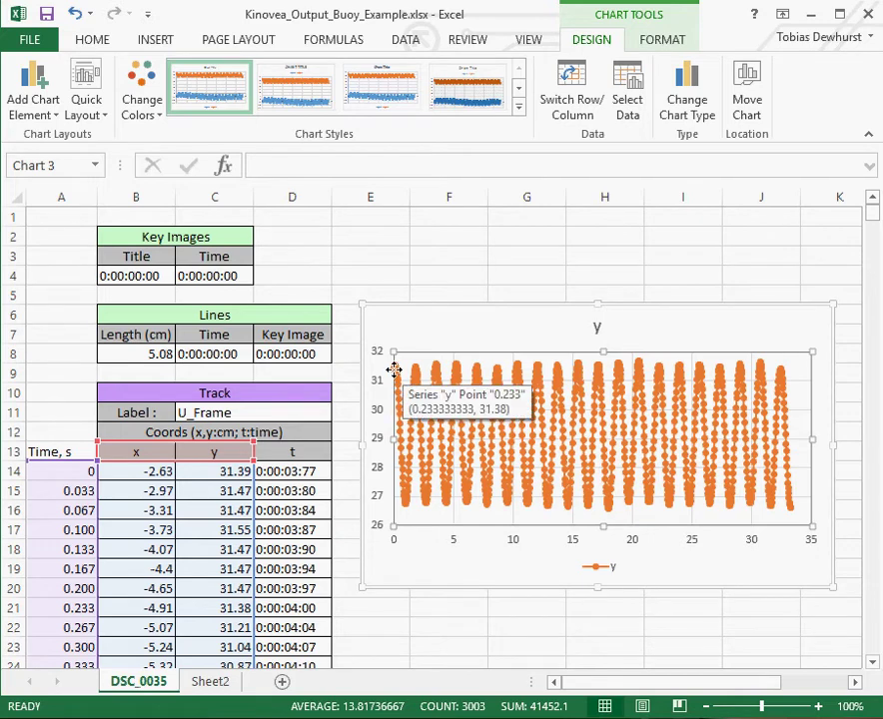
mouse_move(408, 518)
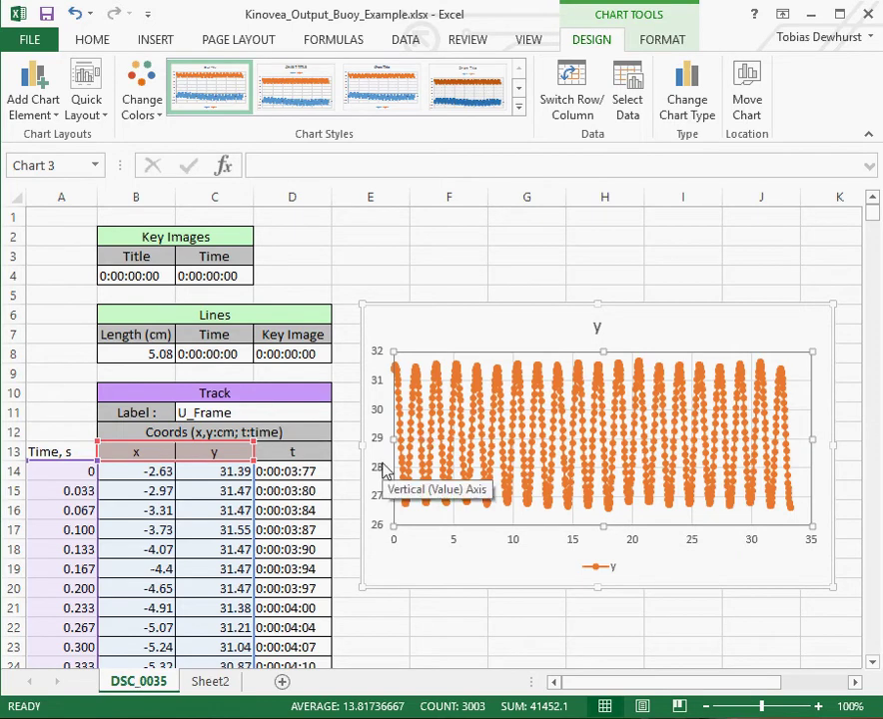
click(237, 437)
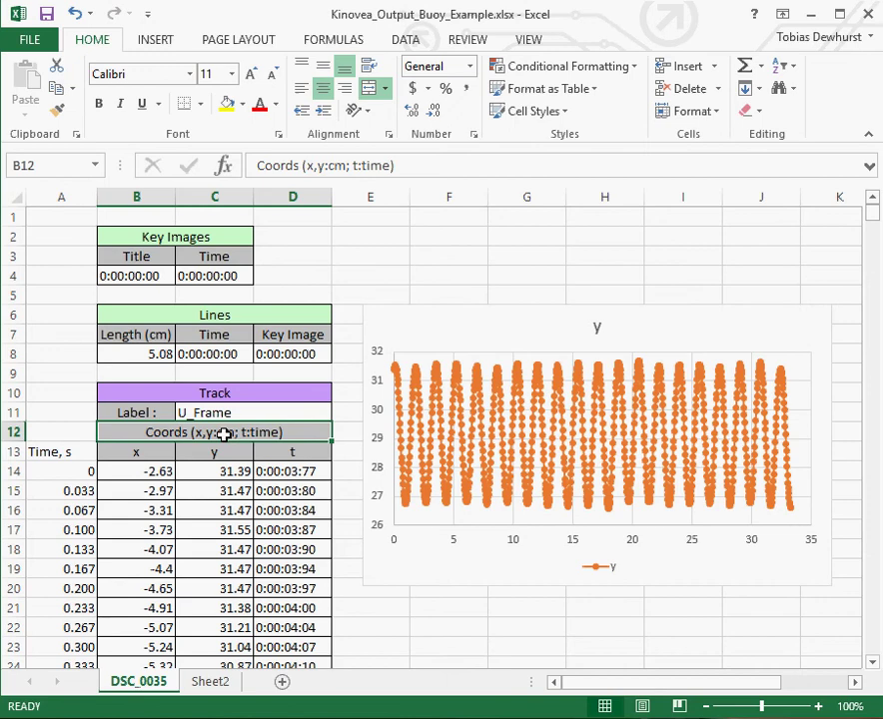
double_click(240, 433)
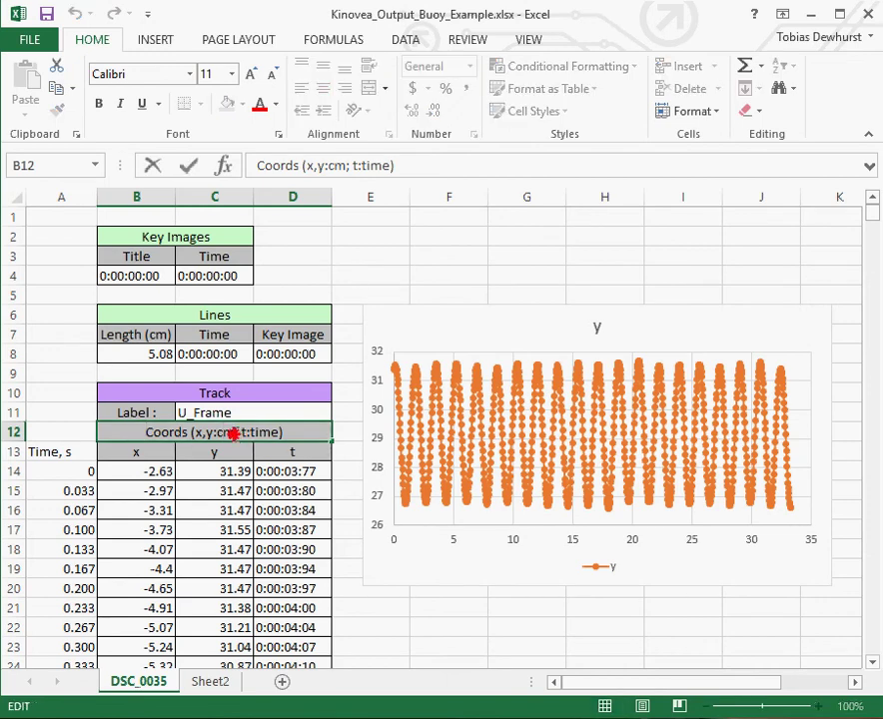
drag(228, 433, 236, 432)
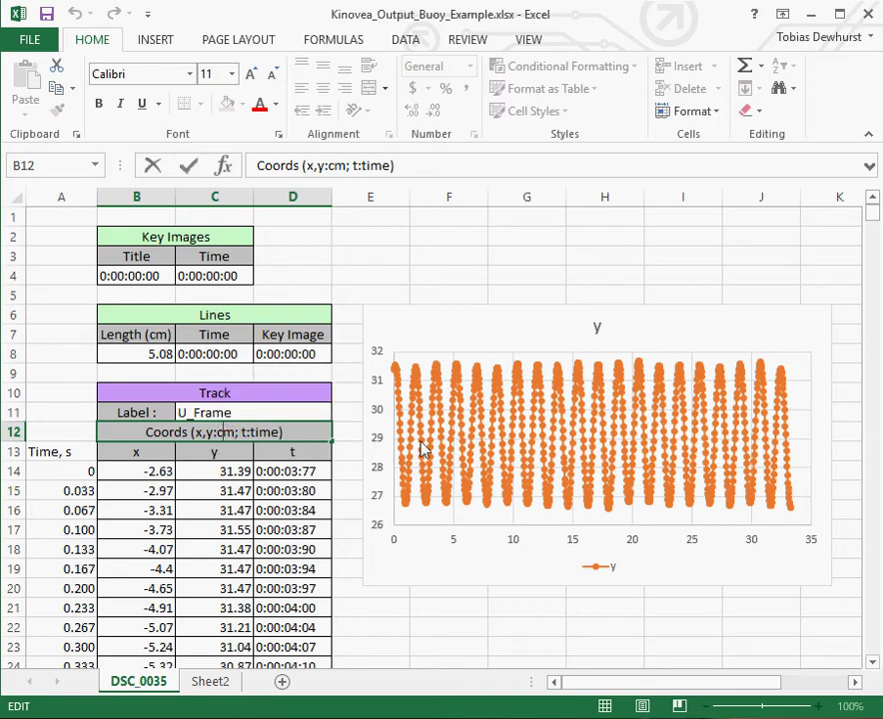
mouse_move(403, 480)
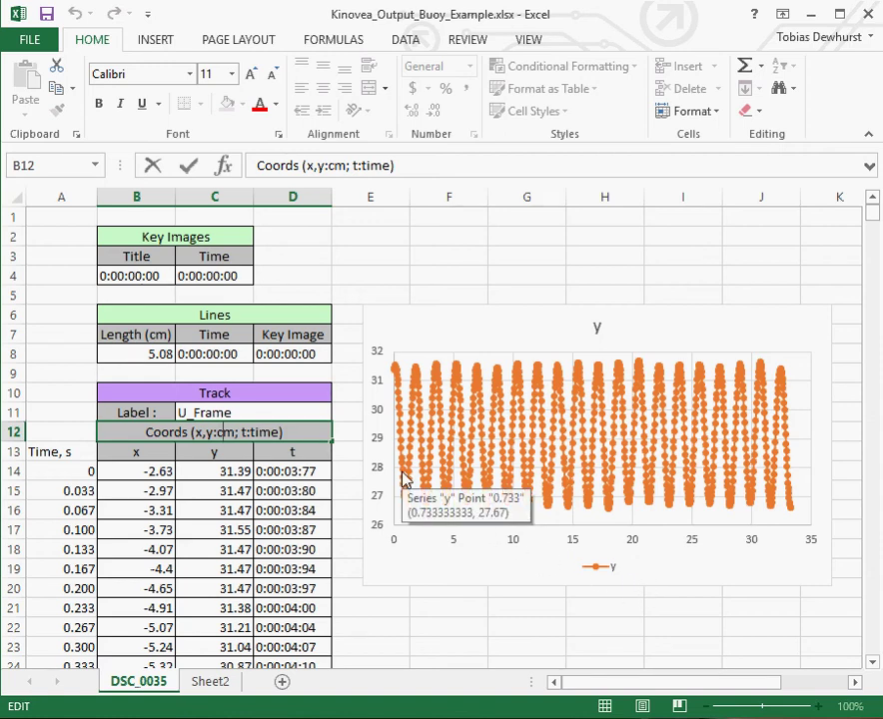
mouse_move(424, 461)
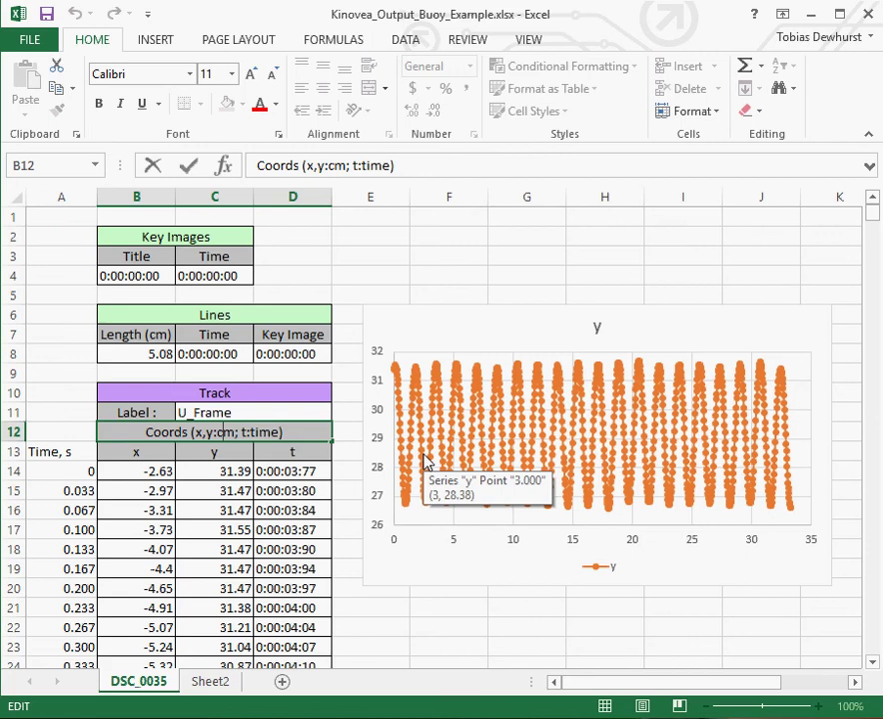